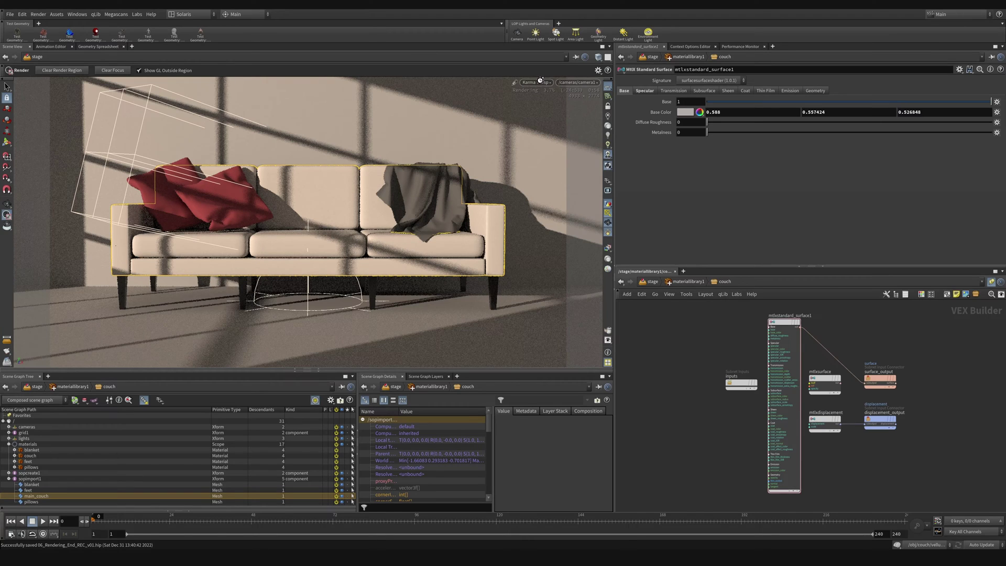
Switch the viewport renderer from Karma to Houdini GL and return to the stage network.
left_click(540, 82)
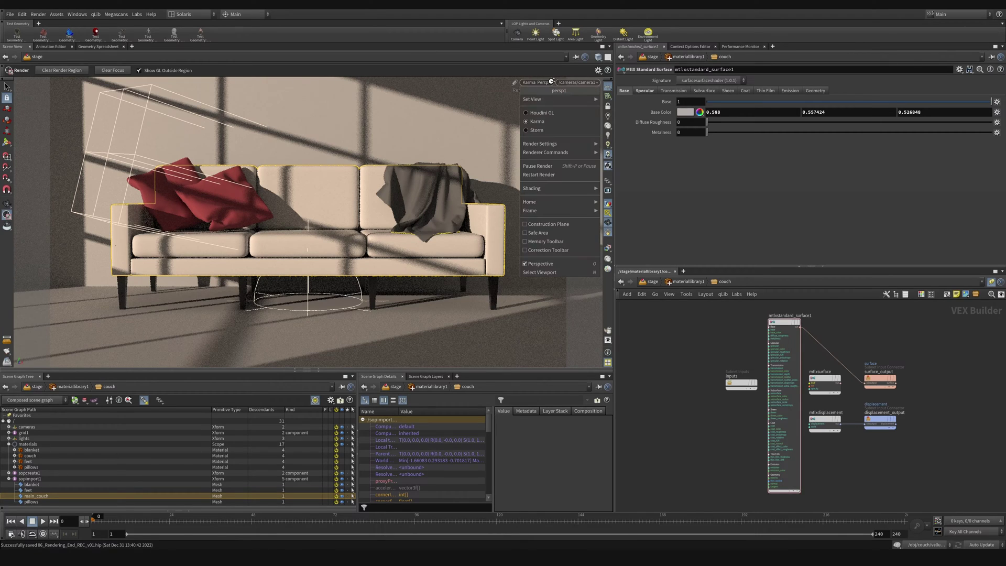
left_click(540, 113)
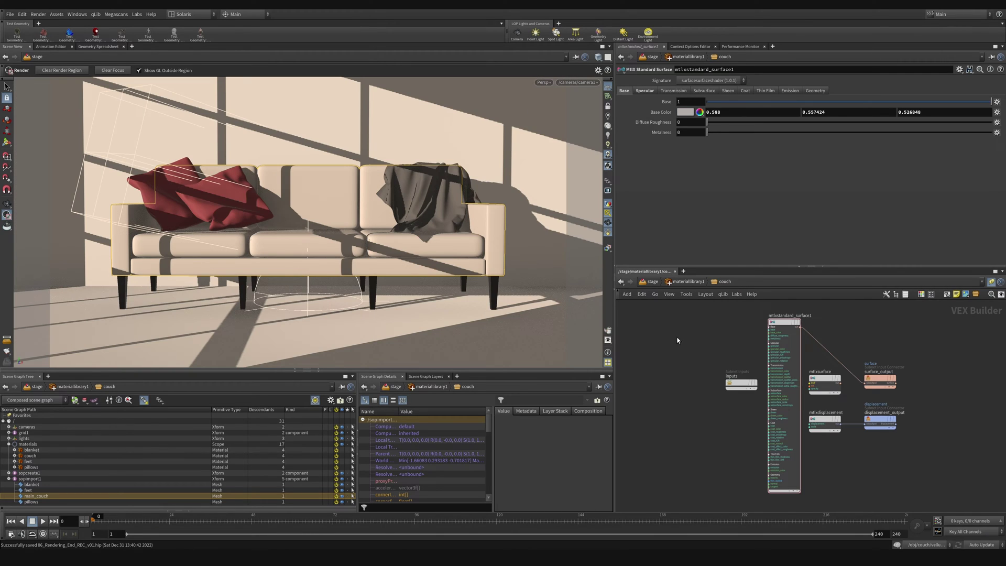
left_click(641, 283)
scroll(659, 453, "down", 5)
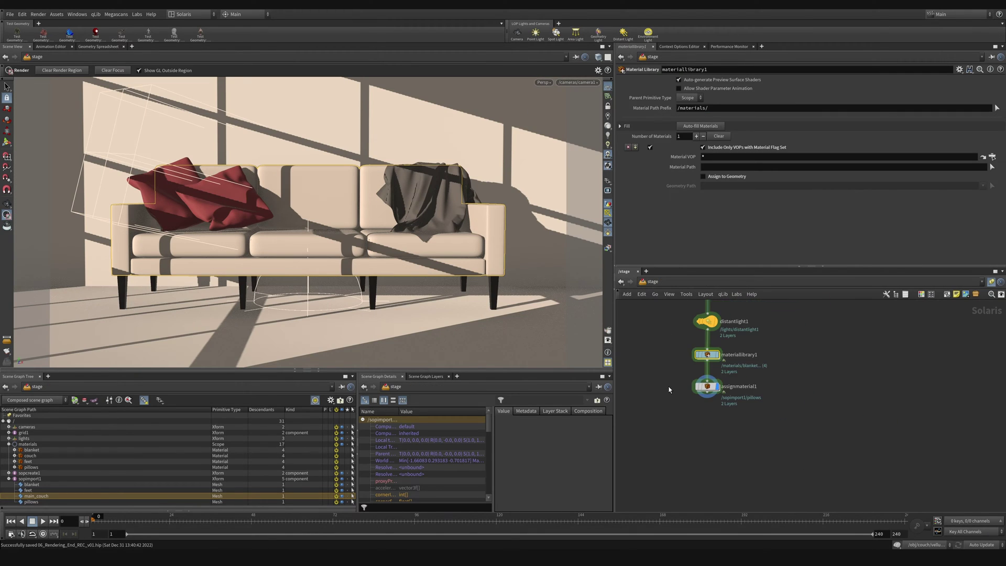
Add a Karma Render Settings node and place it under assignmaterial1.
key("Tab")
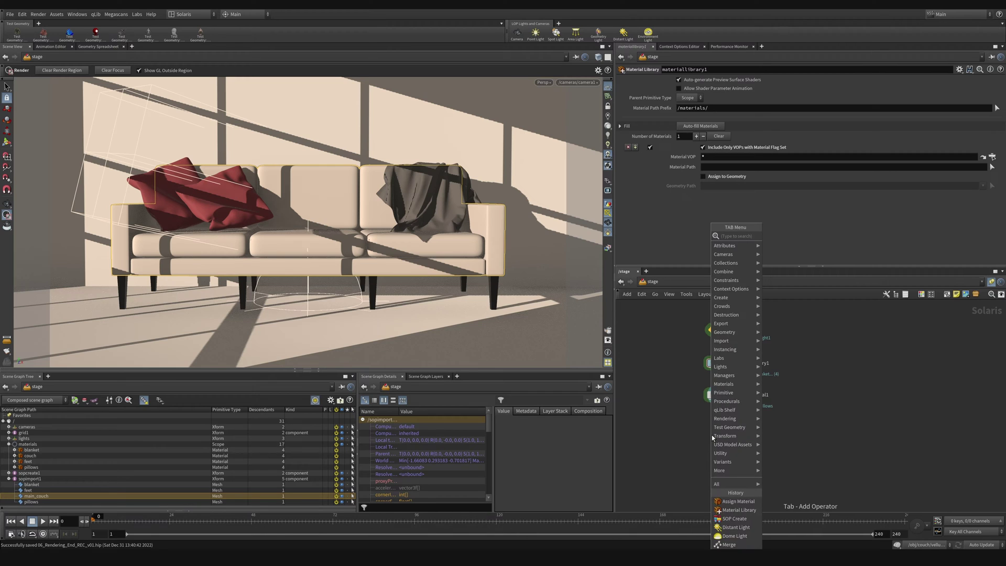
type("karma render")
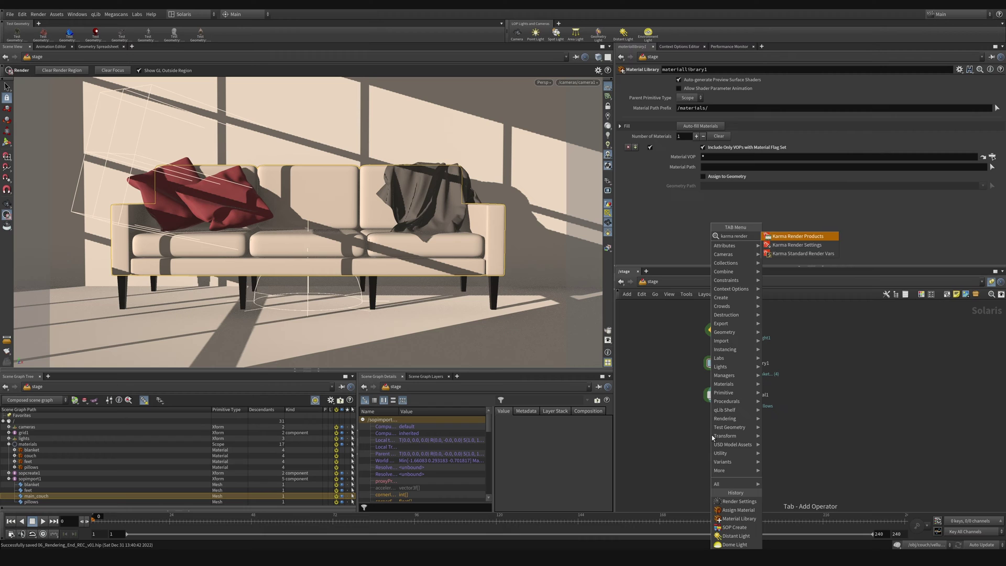
key("Down")
key("Return")
left_click(721, 430)
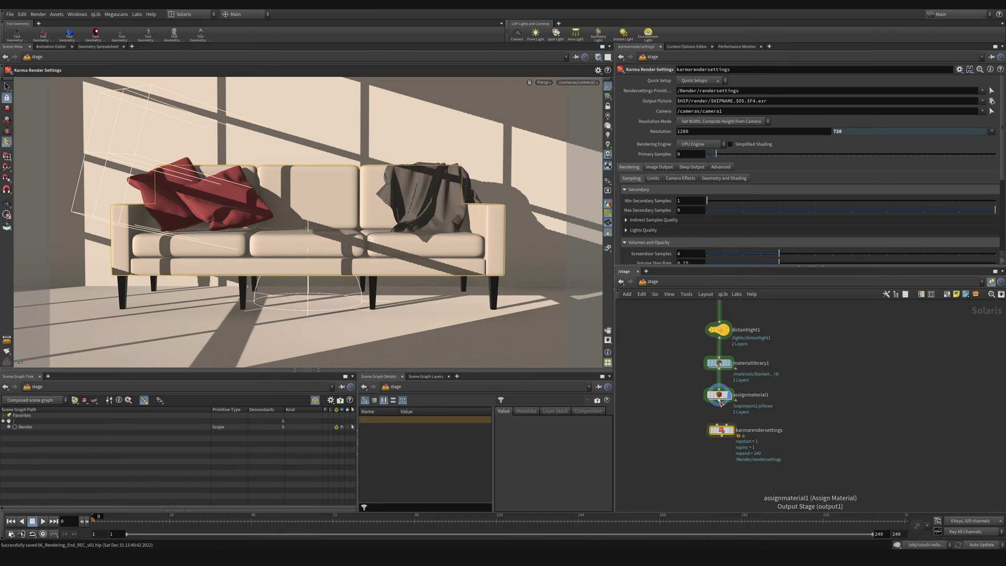
Wire assignmaterial1 into karmarendersettings, make it the displayed node, and review its output and engine.
left_click(720, 401)
left_click(717, 424)
left_click_drag(722, 431, 719, 428)
left_click(728, 427)
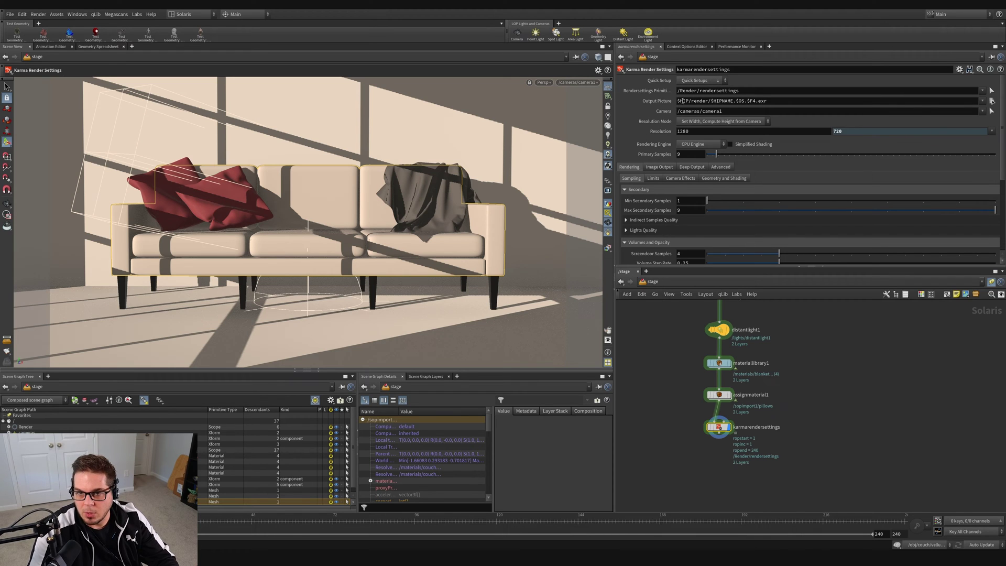
left_click_drag(775, 102, 715, 104)
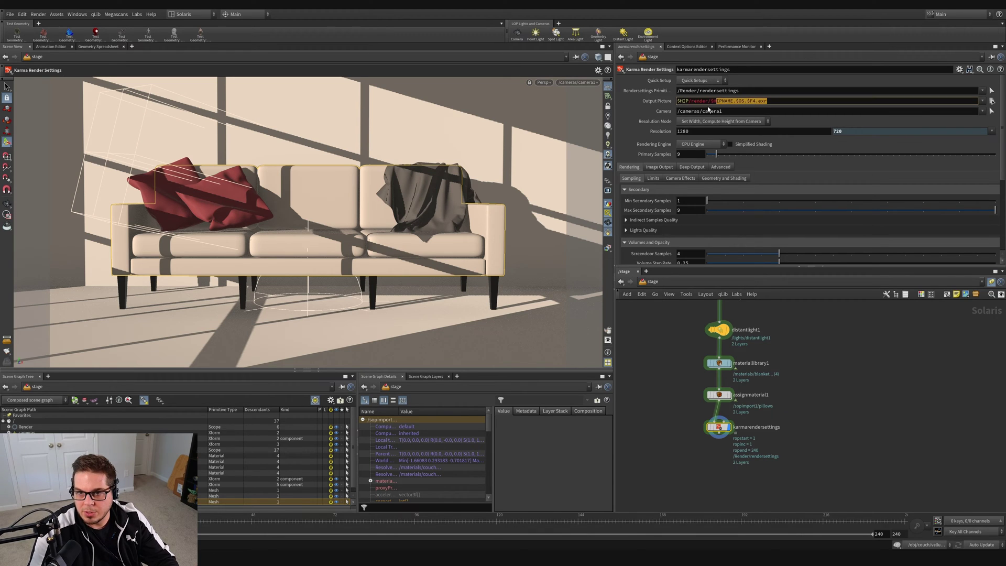
left_click(690, 146)
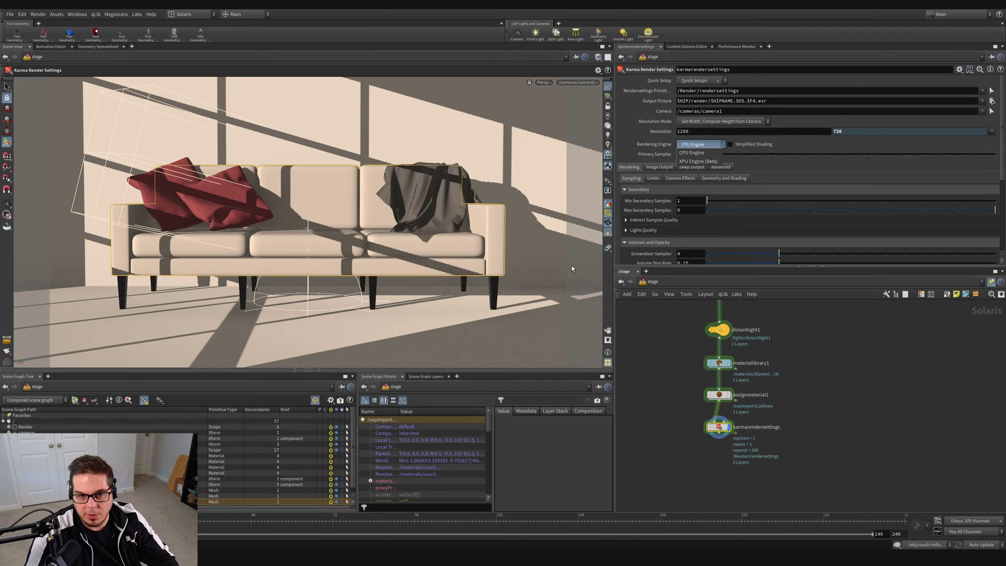
left_click(698, 161)
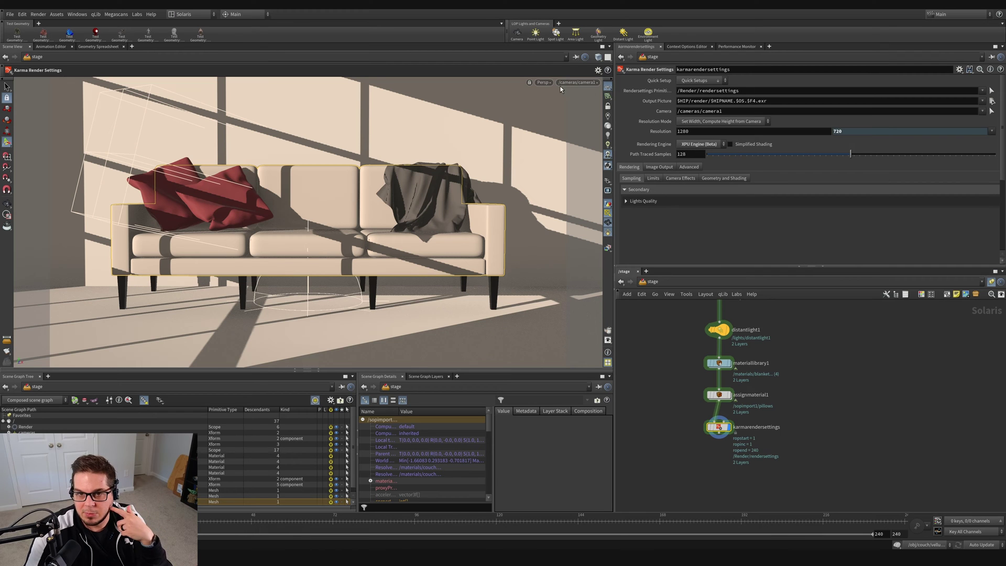
left_click(542, 82)
left_click(550, 122)
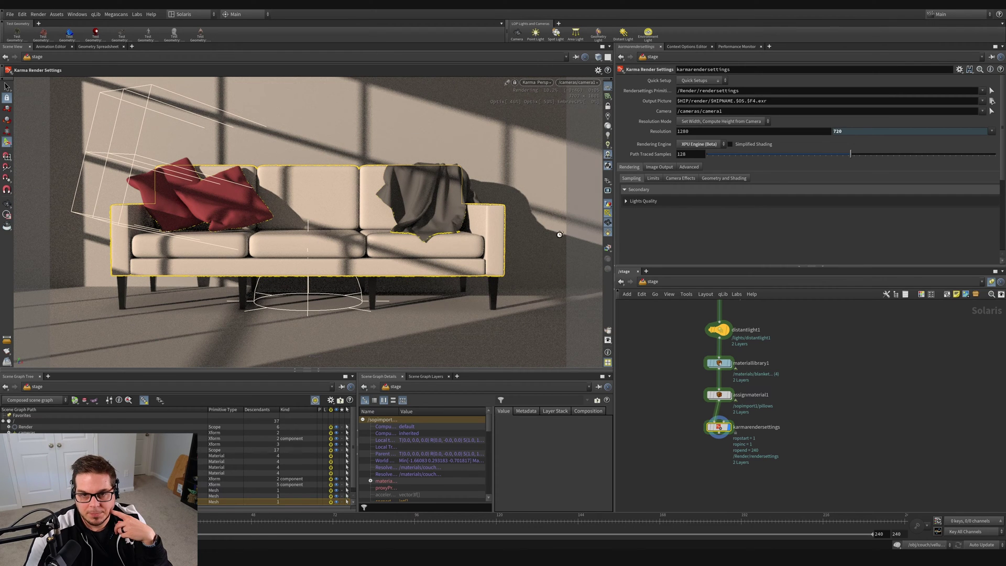
left_click(702, 147)
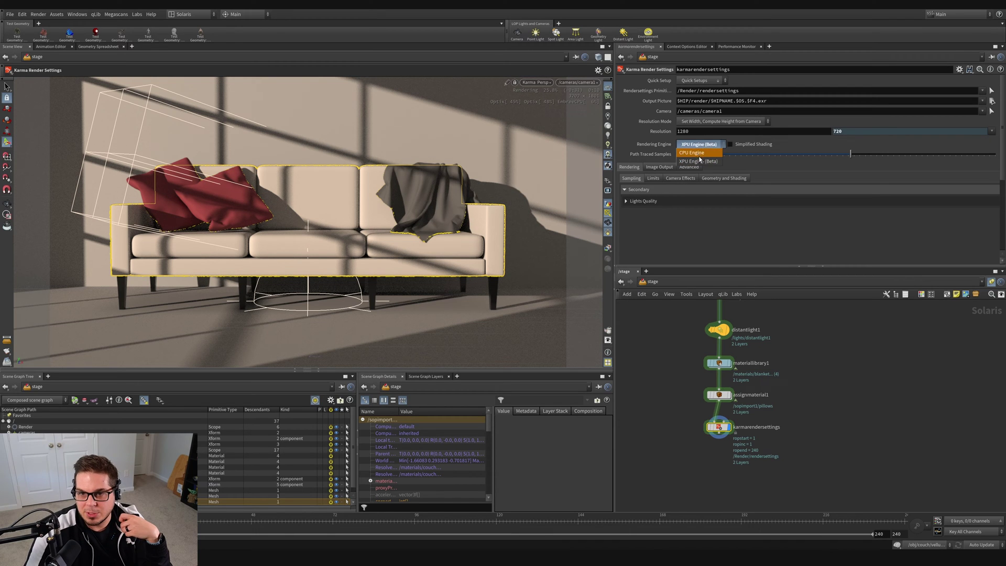
left_click(700, 145)
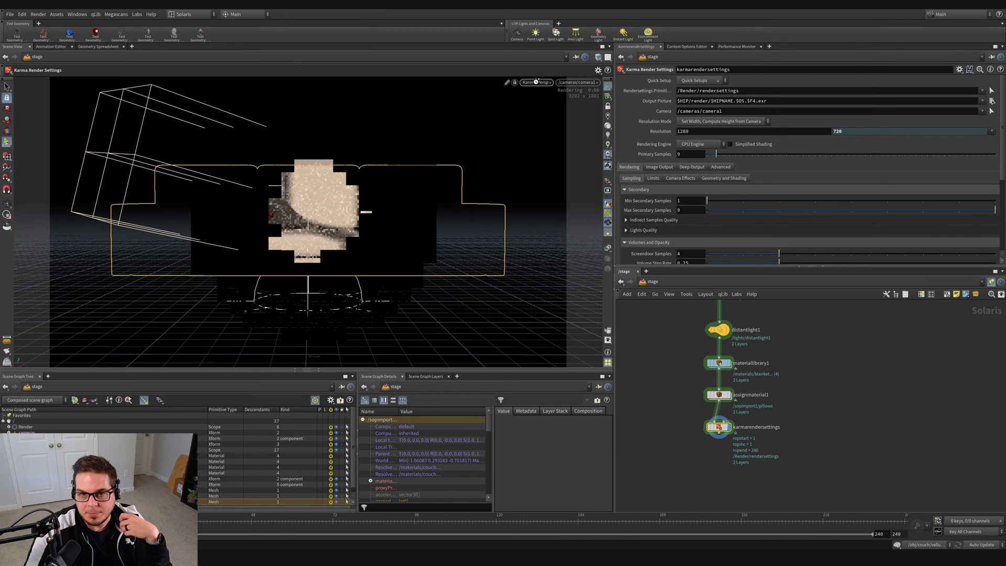
left_click(536, 82)
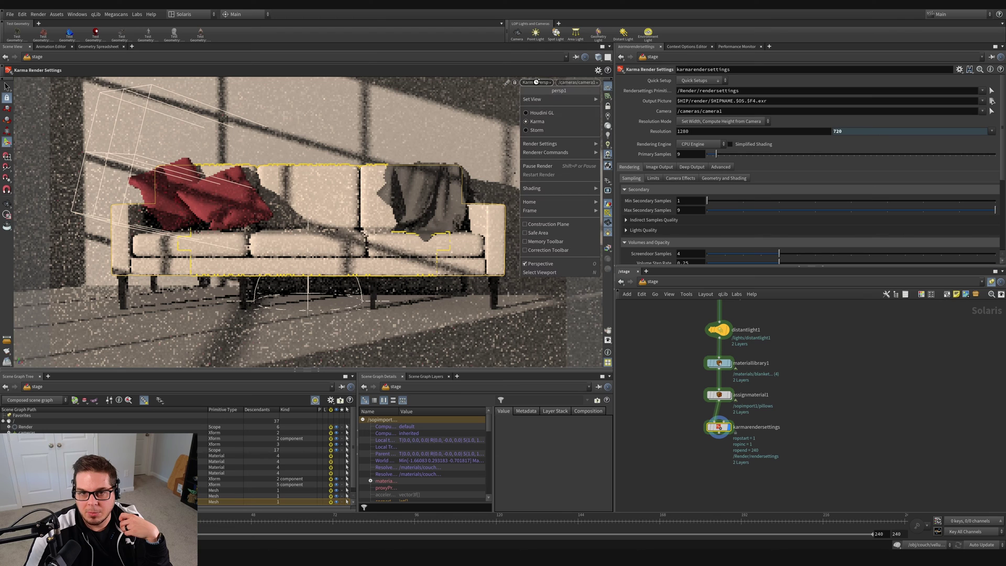
left_click(542, 112)
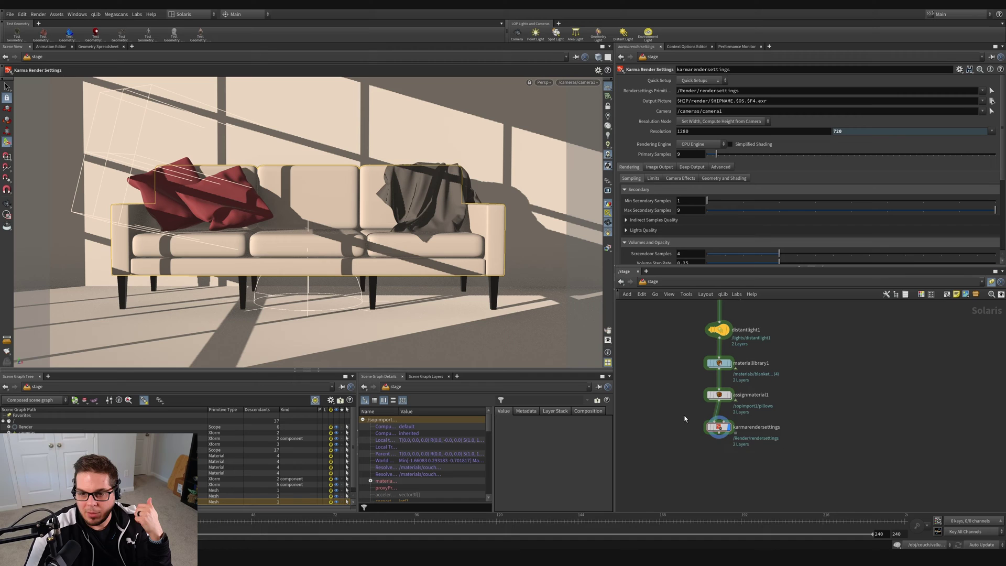
Create a USD Render ROP node, usdrender_rop1, below karmarendersettings.
left_click_drag(684, 417, 760, 451)
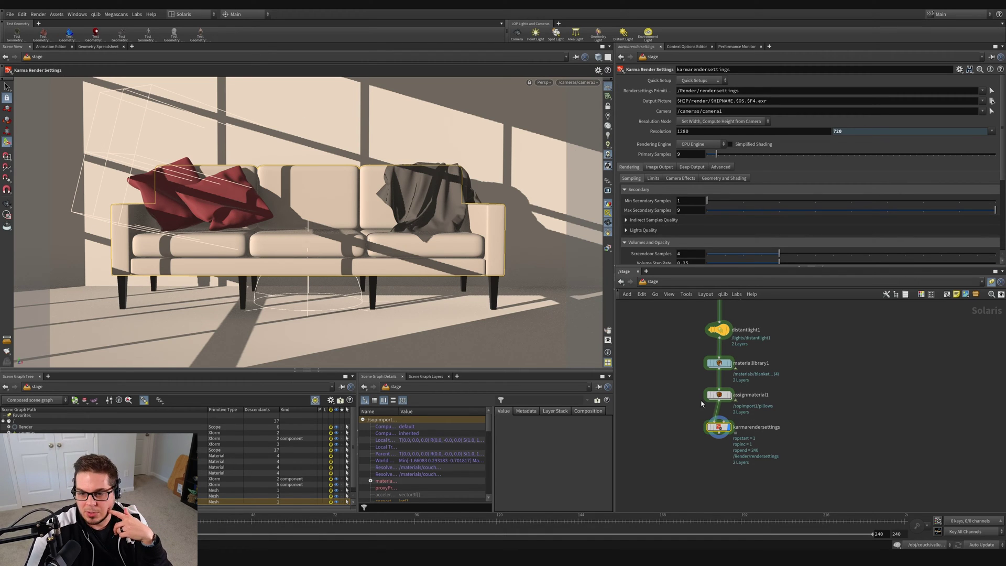
key("Tab")
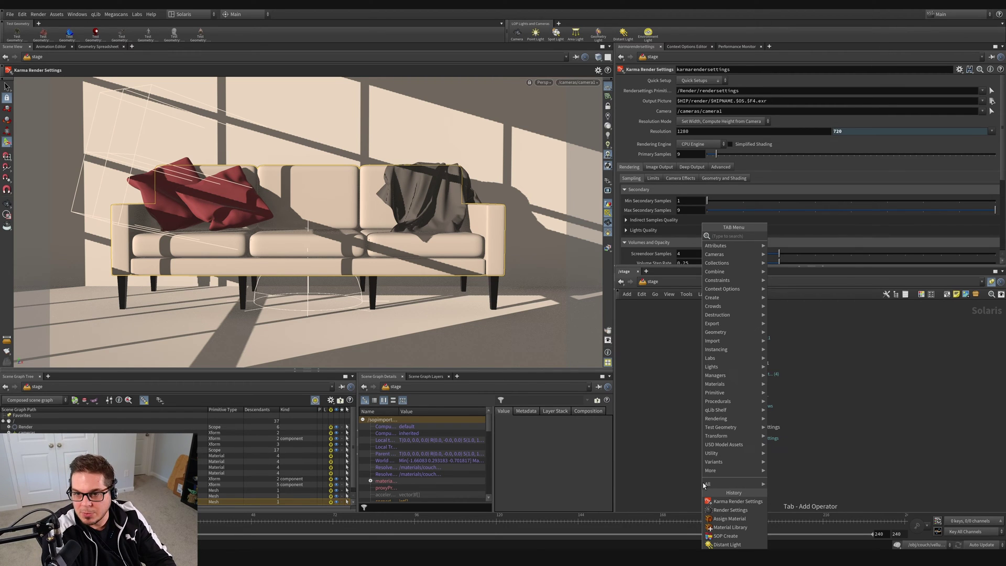
type("rop")
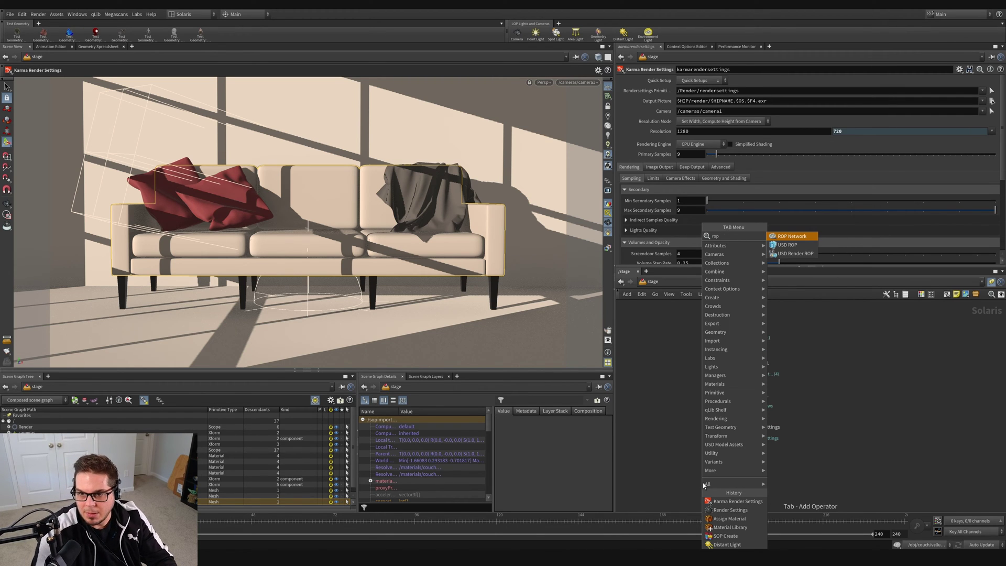
left_click(795, 254)
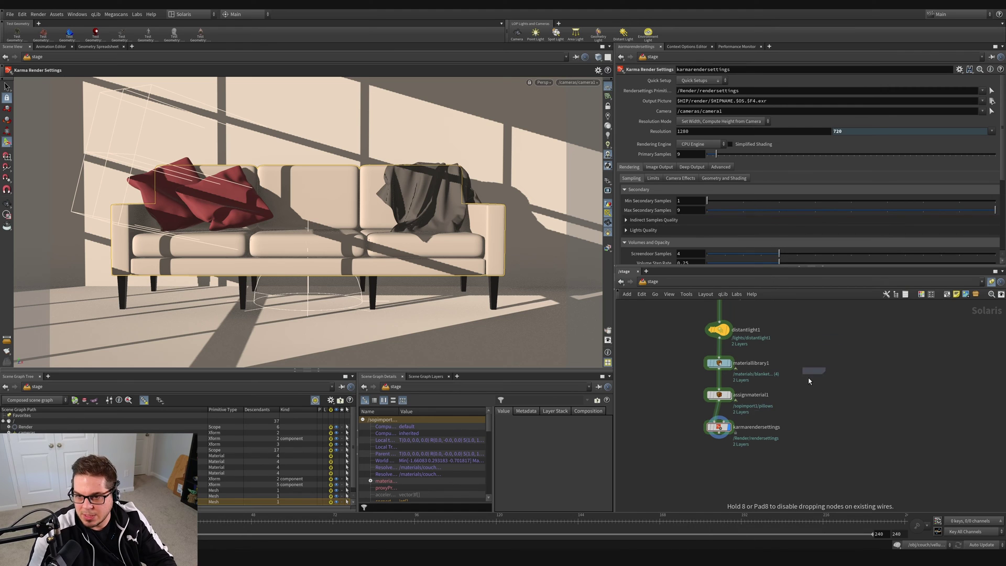
left_click(719, 464)
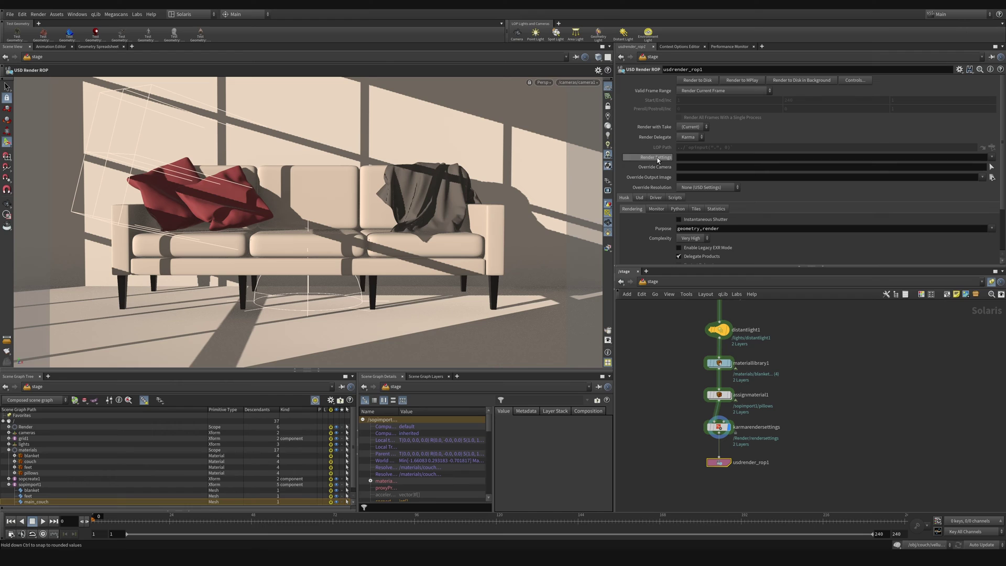
Point usdrender_rop1's Render Settings at /Render/rendersettings from the Scene Graph Tree.
mouse_move(719, 431)
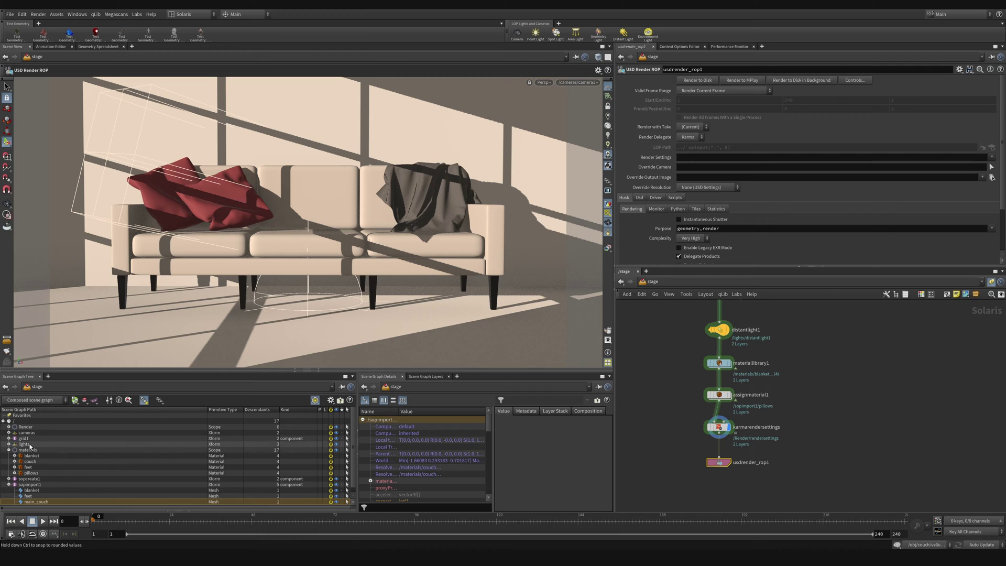
left_click(9, 427)
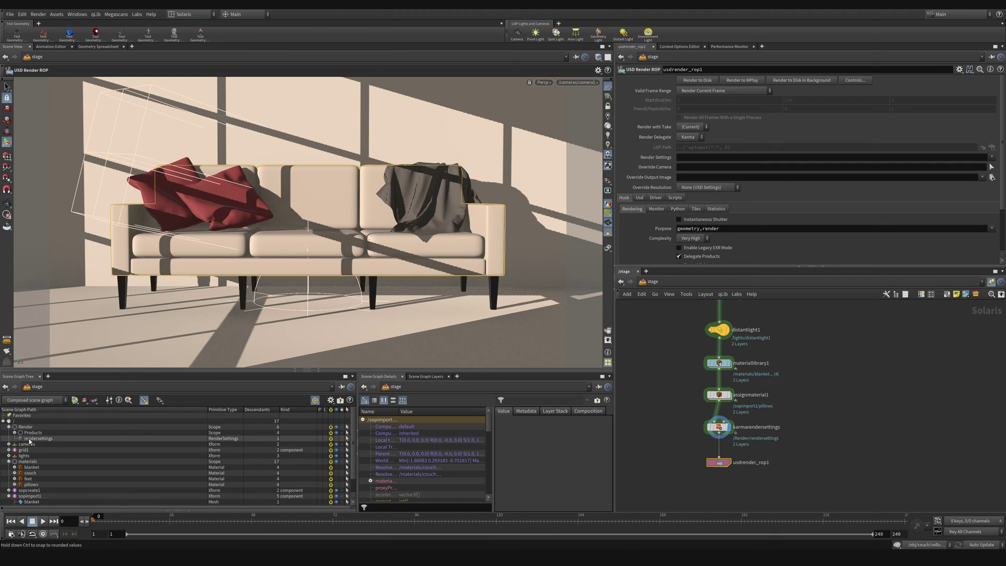
left_click_drag(30, 441, 746, 161)
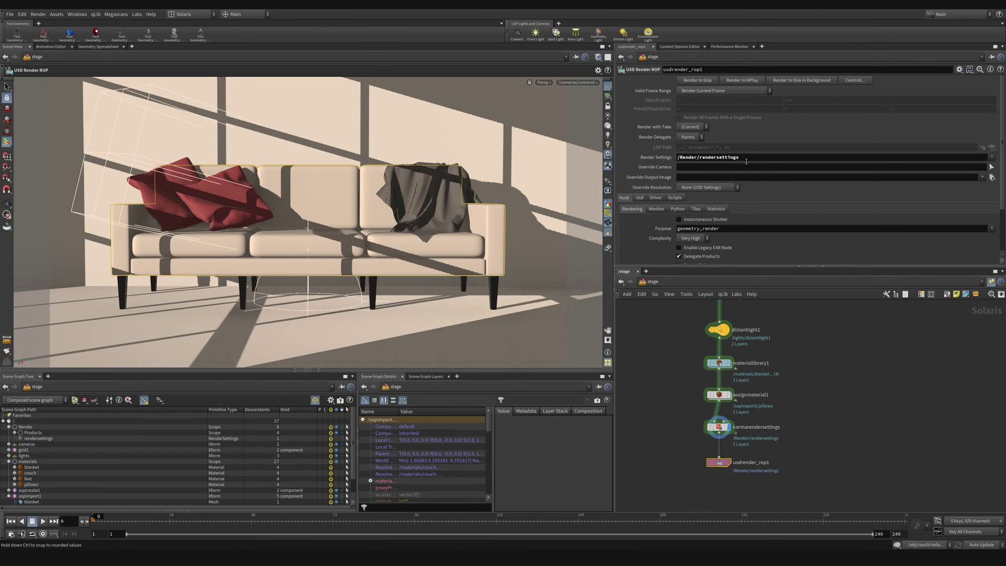
left_click_drag(668, 446, 776, 491)
Change karmarendersettings' Output Picture to $HIP/render/couch_render.png, then reselect usdrender_rop1.
left_click(759, 422)
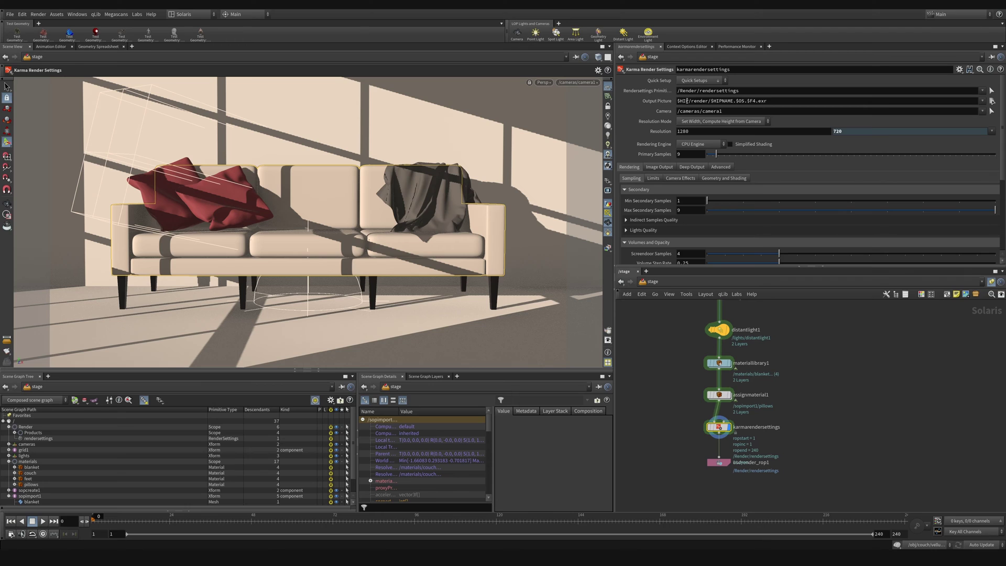
left_click_drag(687, 101, 675, 101)
left_click(687, 101)
left_click(691, 101)
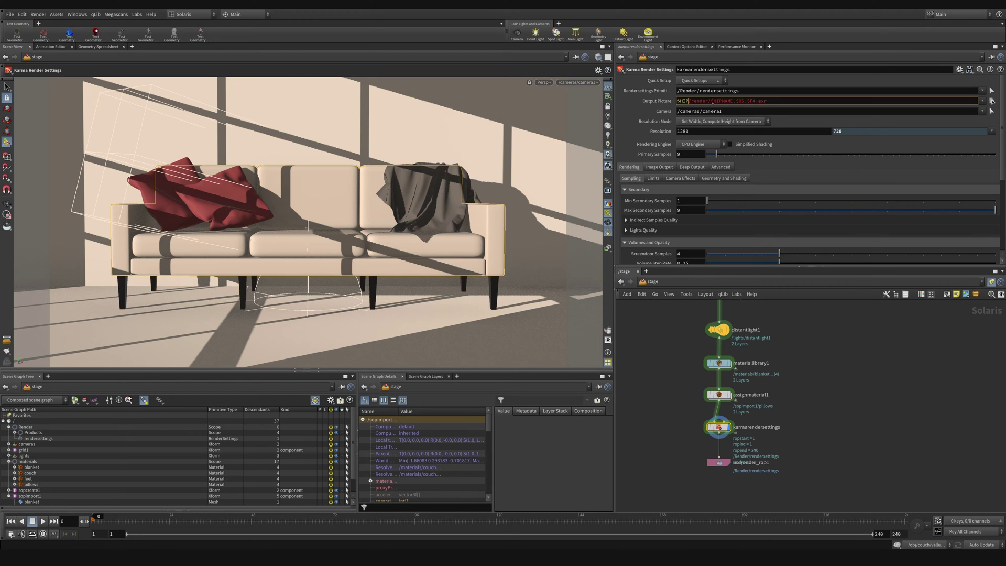
left_click_drag(711, 102, 734, 101)
left_click_drag(822, 102, 715, 103)
type("couch_")
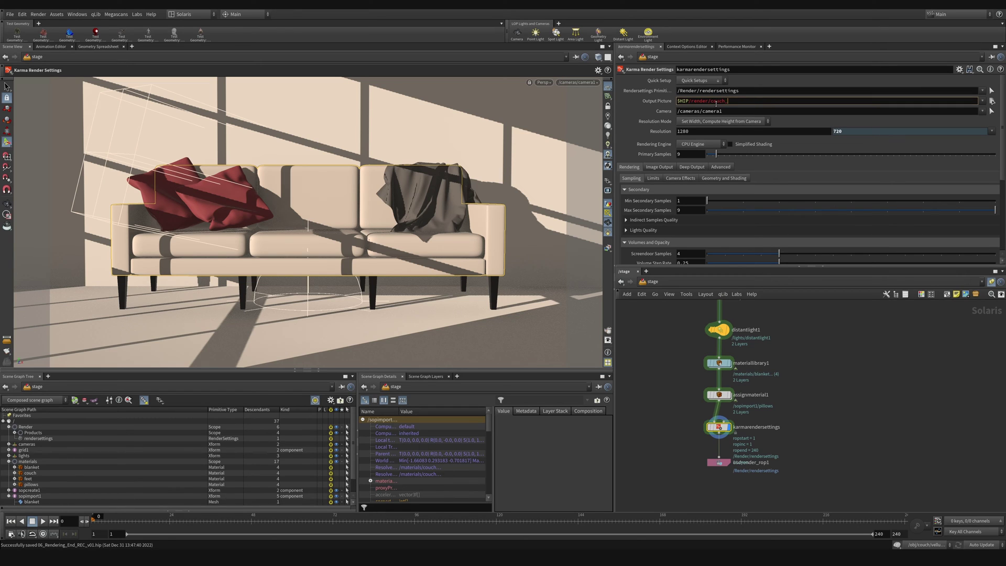
type("uch_render.png")
key("Return")
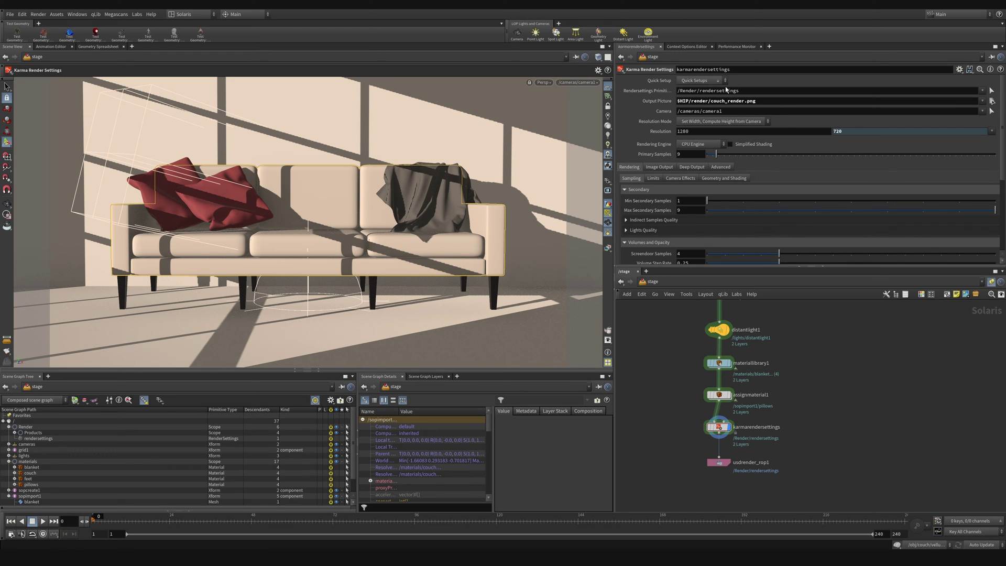
left_click(718, 462)
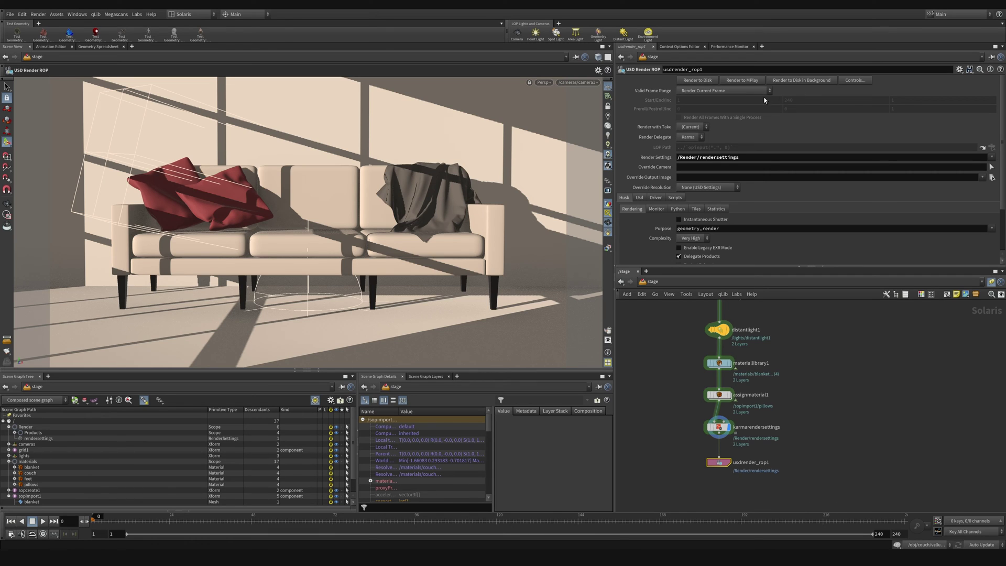
Render usdrender_rop1 to disk and open the render folder in File Explorer.
left_click(699, 80)
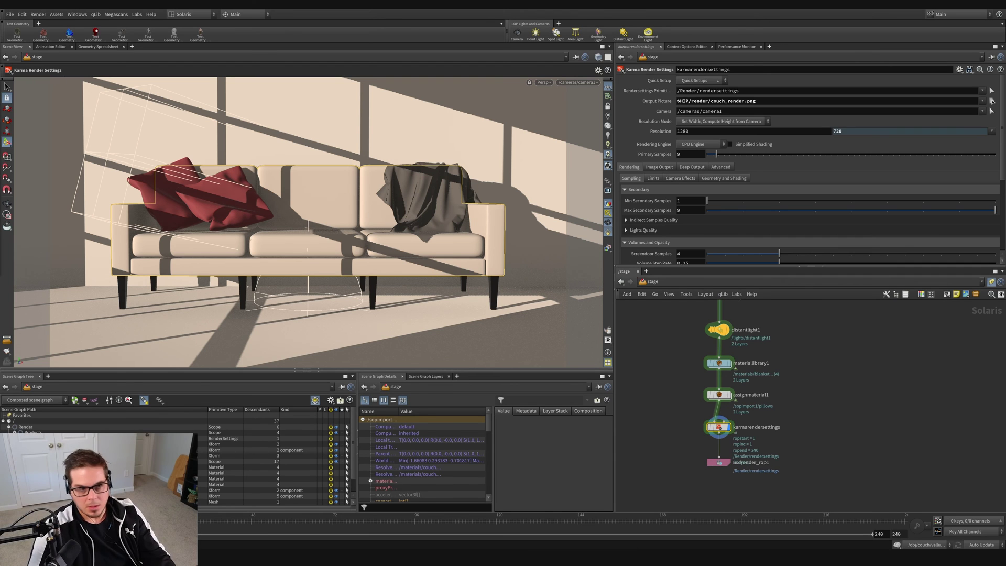
left_click_drag(0, 315, 622, 107)
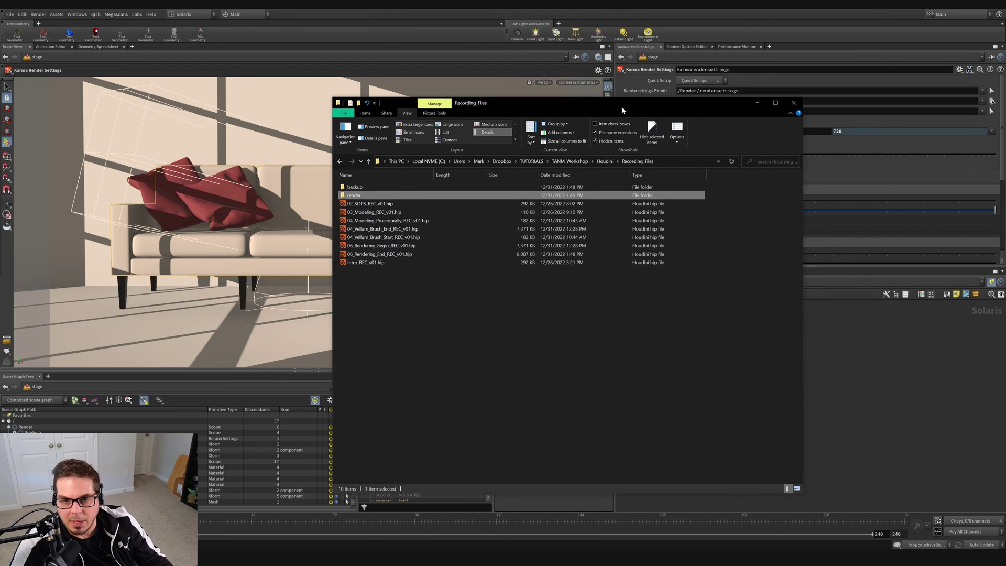
left_click(377, 319)
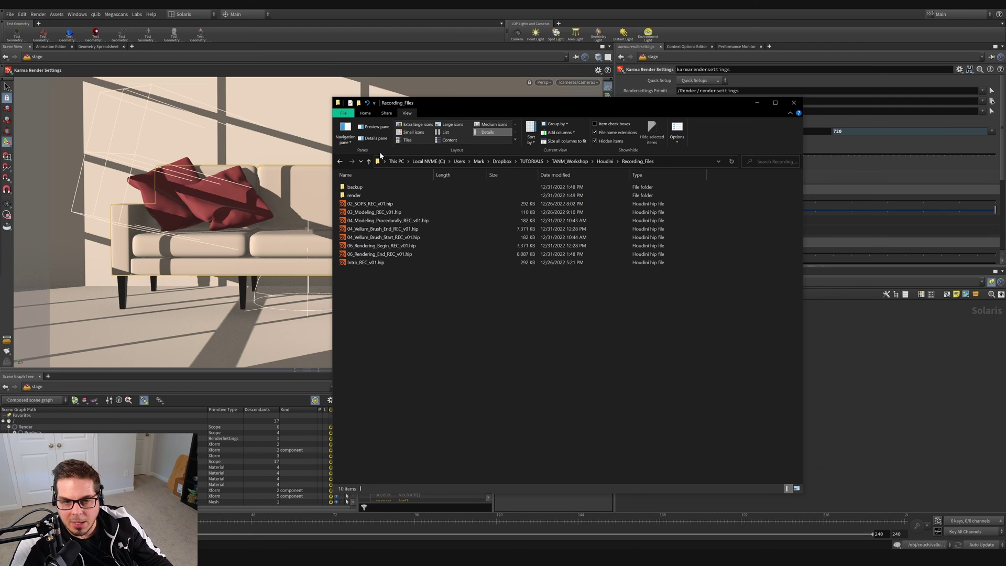
double_click(357, 197)
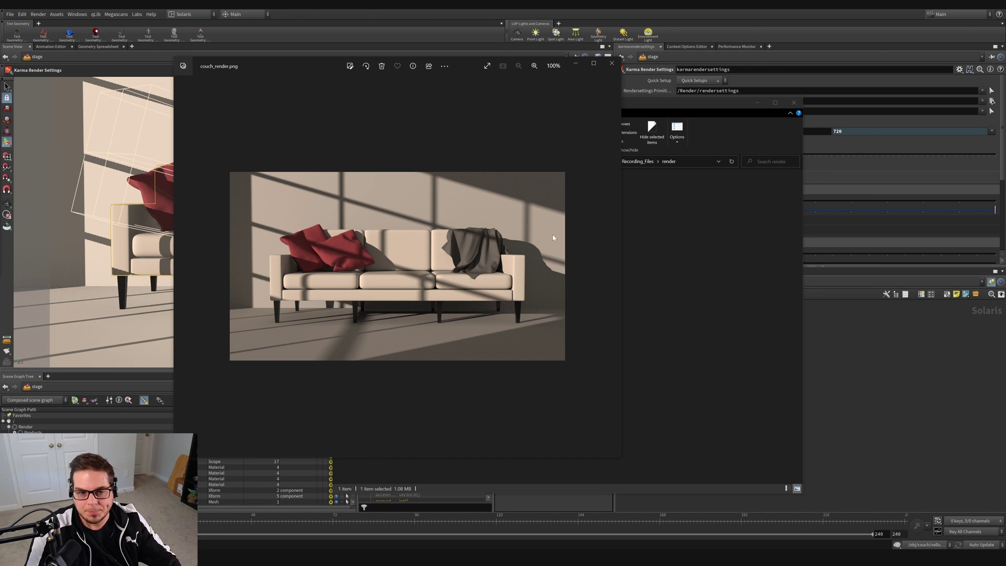
Move the Photos window showing couch_render.png aside to reveal the render folder.
left_click_drag(428, 60, 662, 93)
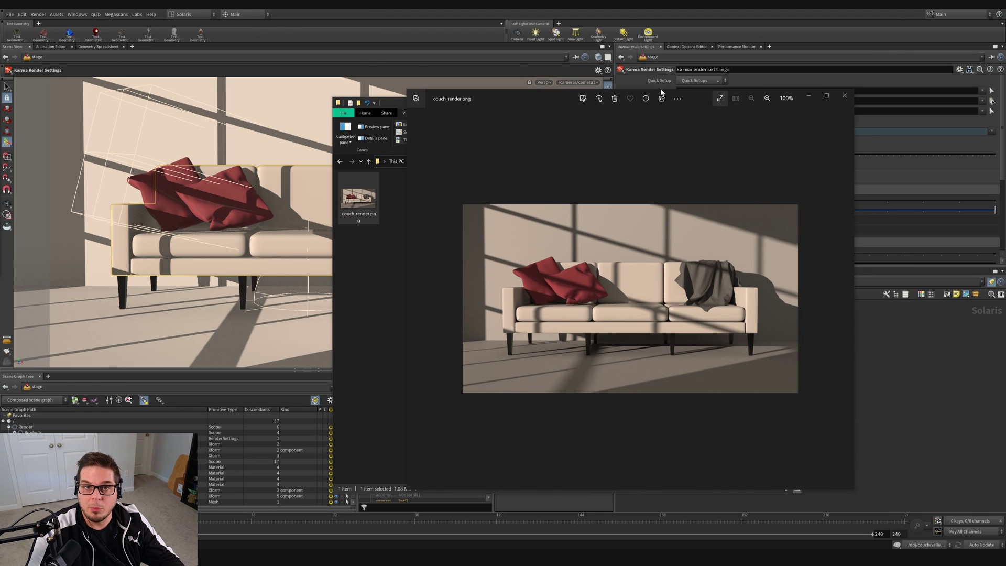